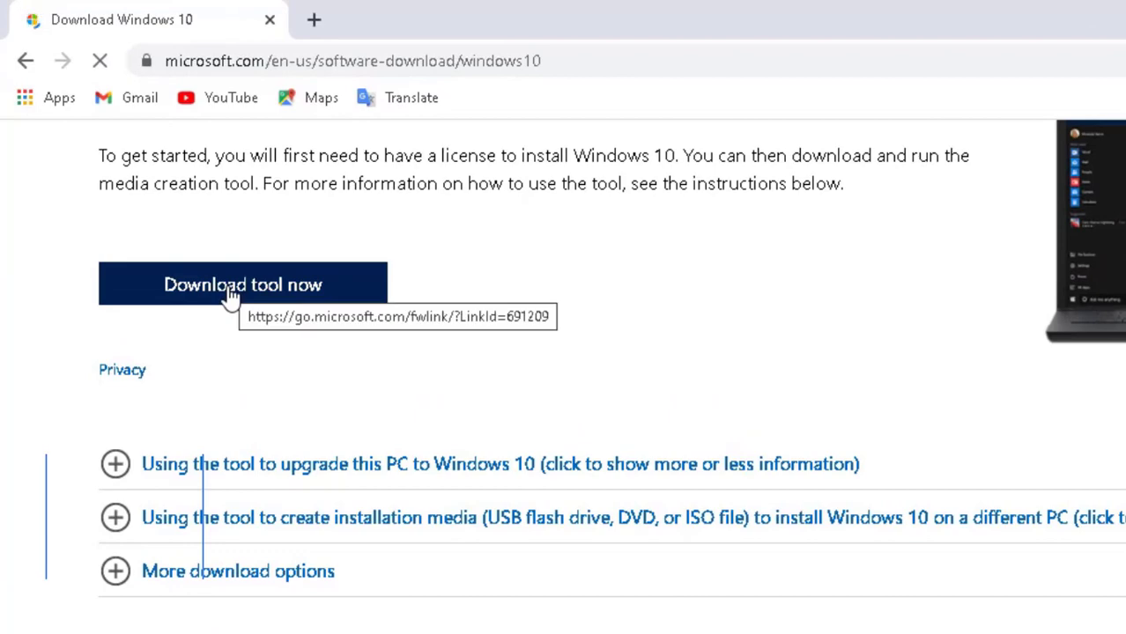
# Download the Windows 10 media creation tool from Microsoft's page, launch the downloaded file and clear the browser out of view.
pyautogui.click(227, 294)
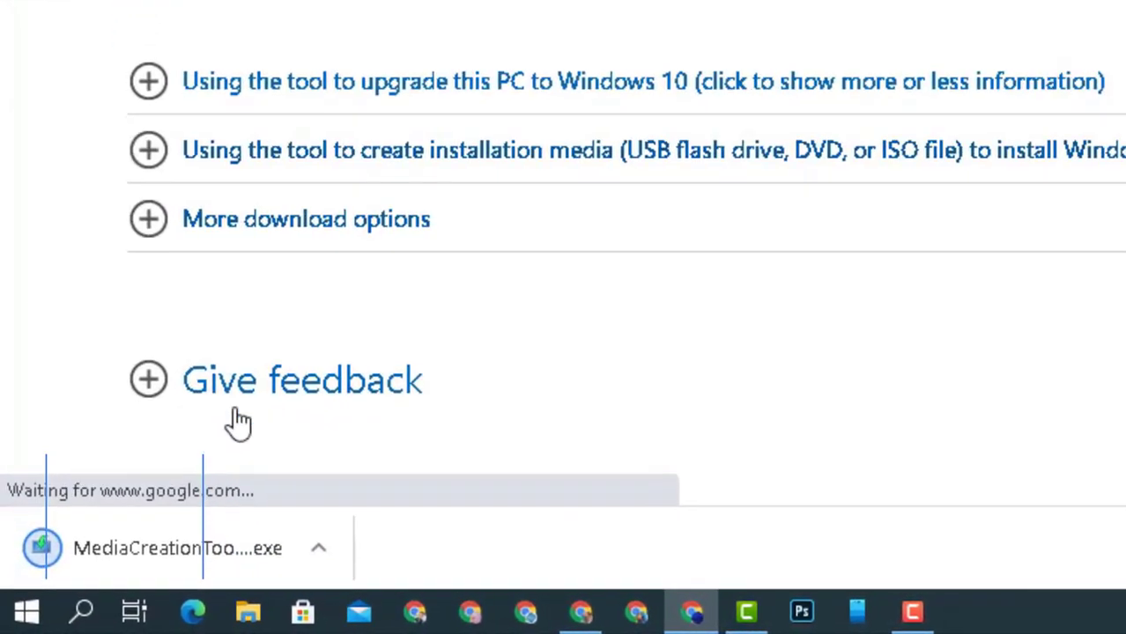
pyautogui.click(167, 562)
pyautogui.click(1017, 22)
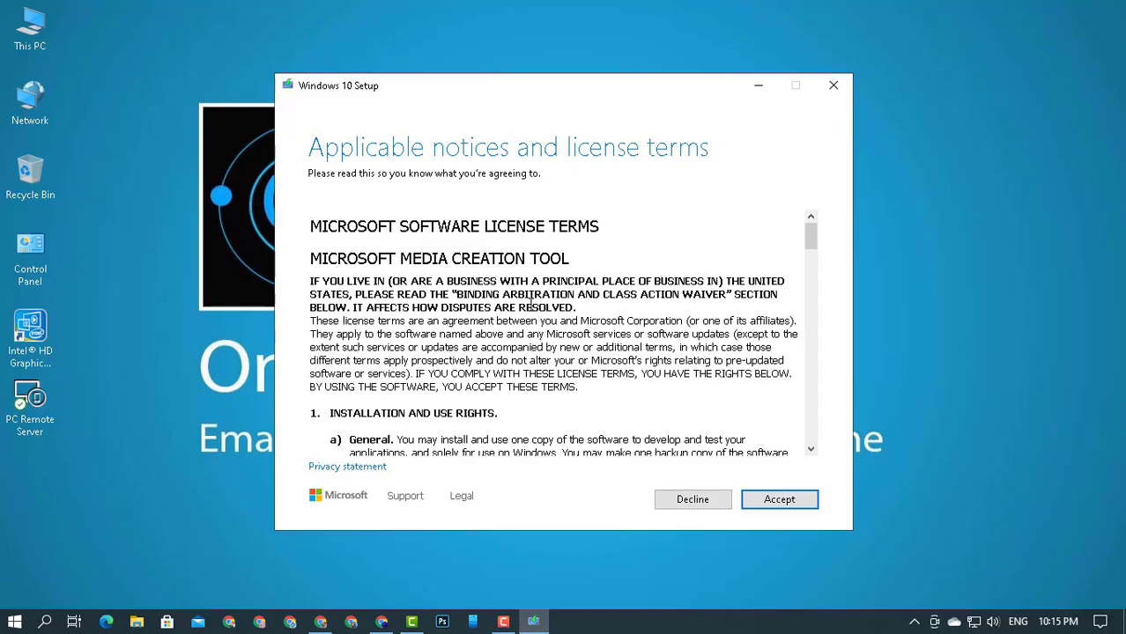
# Accept the license terms and choose to create installation media (USB flash drive, DVD, or ISO file) for another PC.
pyautogui.scroll(-9, 679, 280)
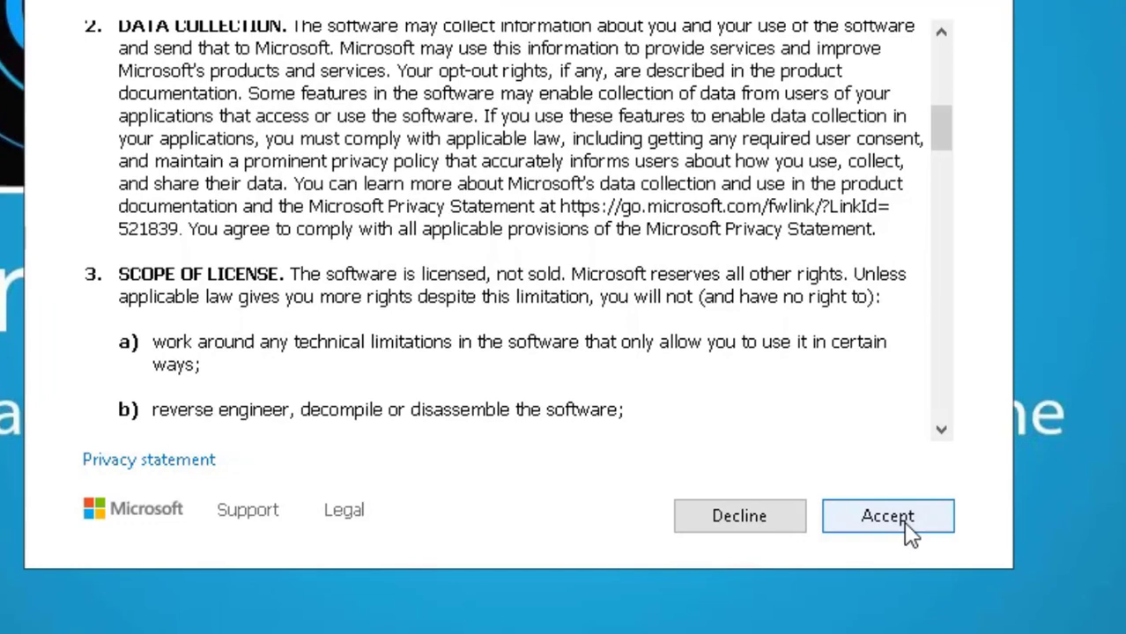
pyautogui.click(910, 531)
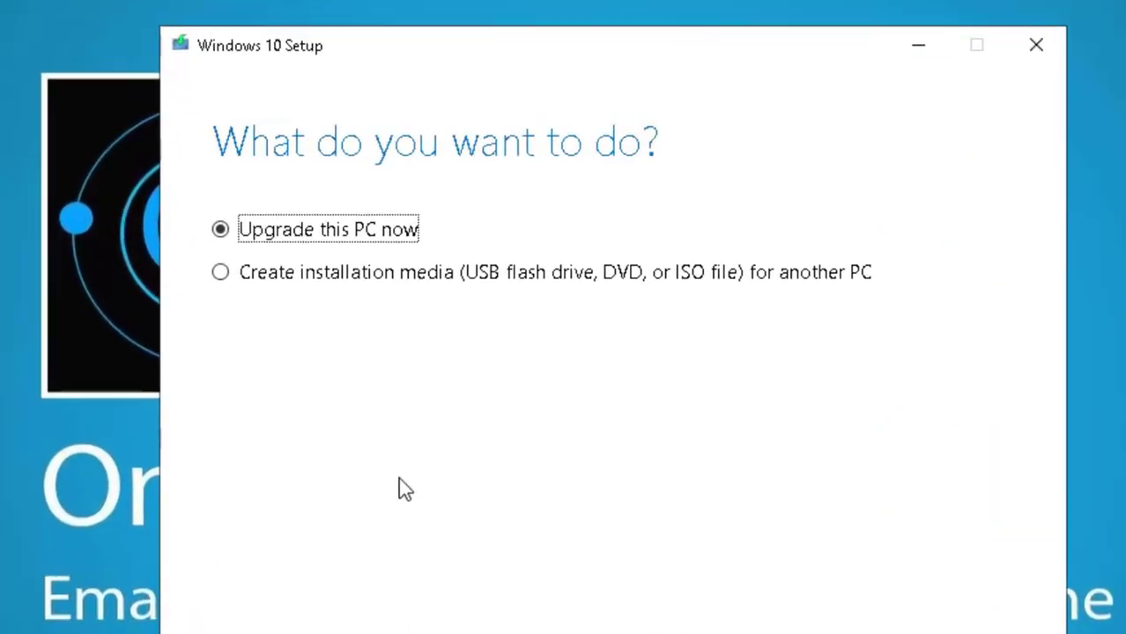
pyautogui.click(195, 285)
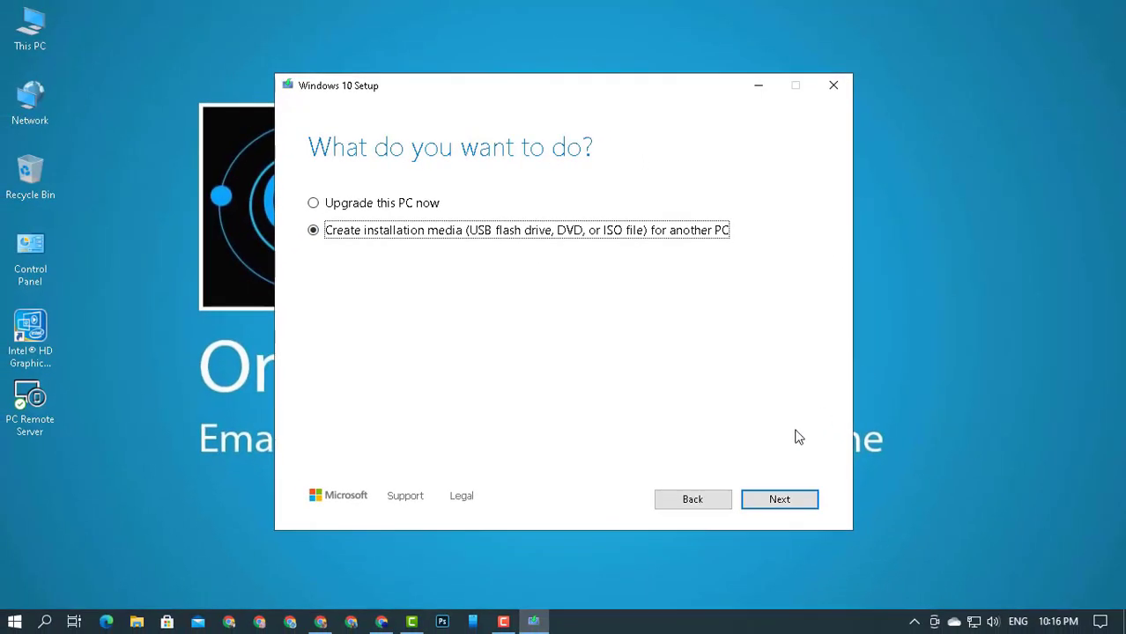
pyautogui.click(779, 499)
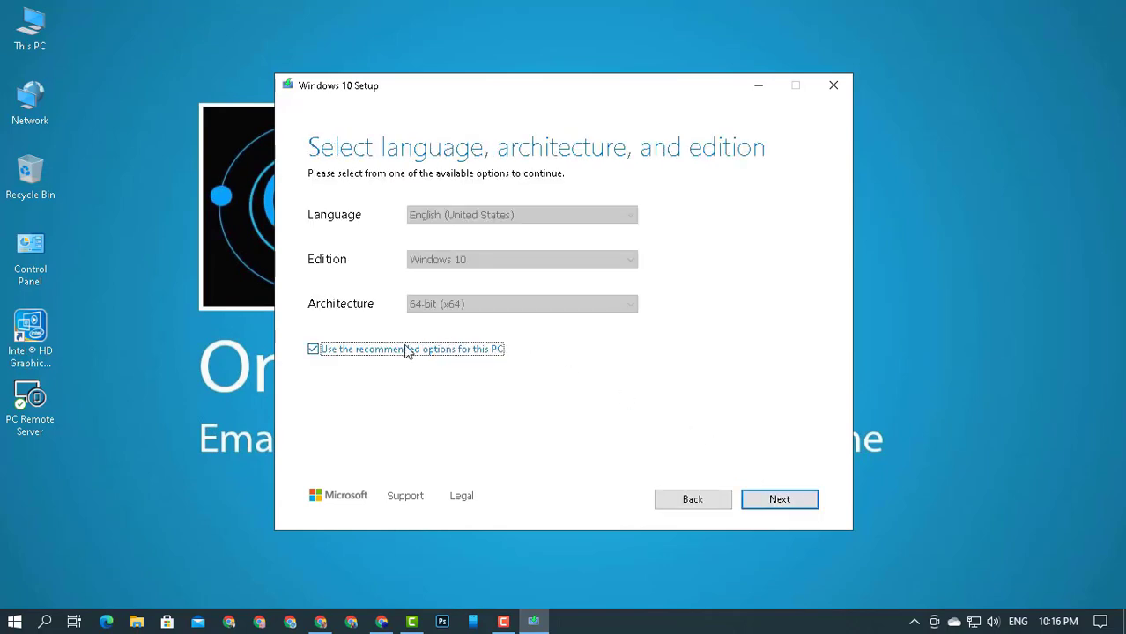
# Keep the recommended language, edition and architecture, choose ISO file as the media, and save it as Windows in Downloads.
pyautogui.click(774, 500)
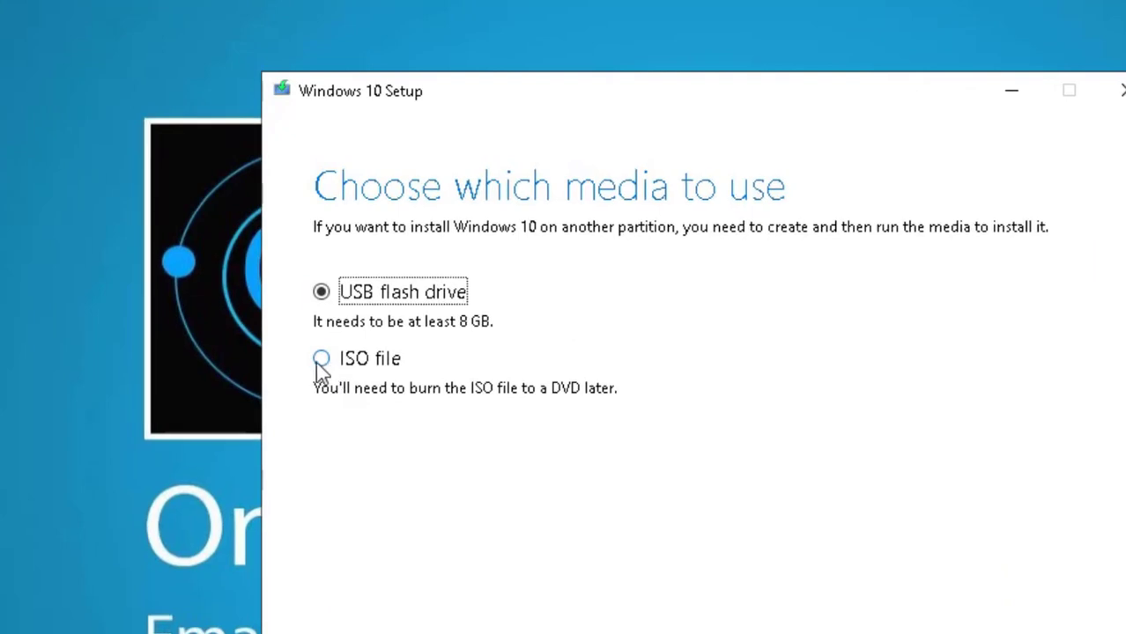
pyautogui.click(319, 361)
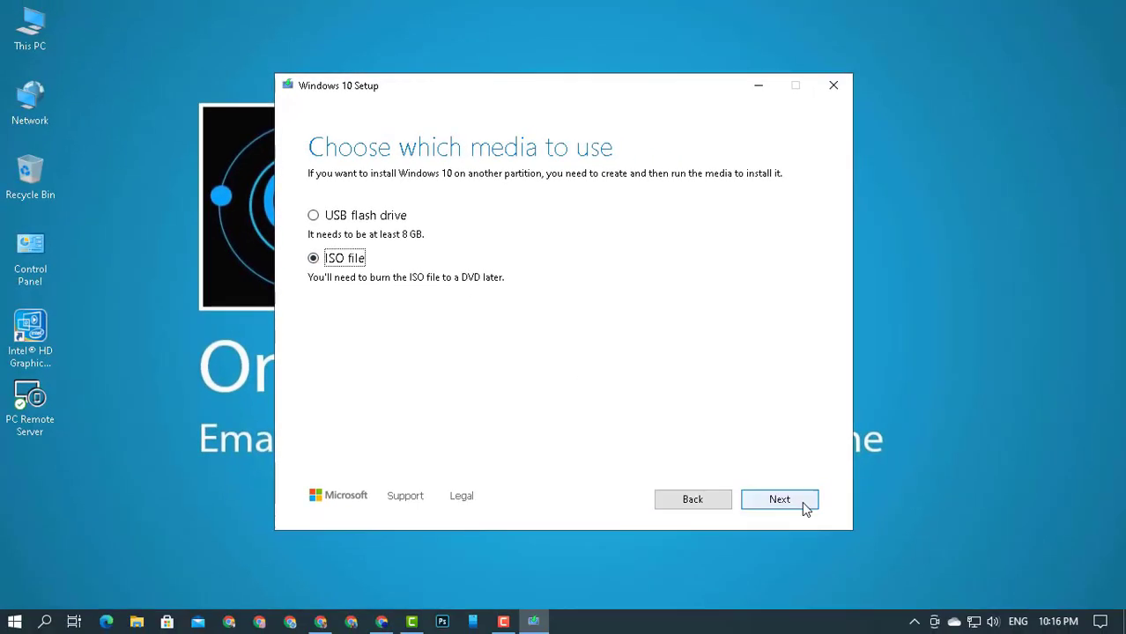
pyautogui.click(778, 499)
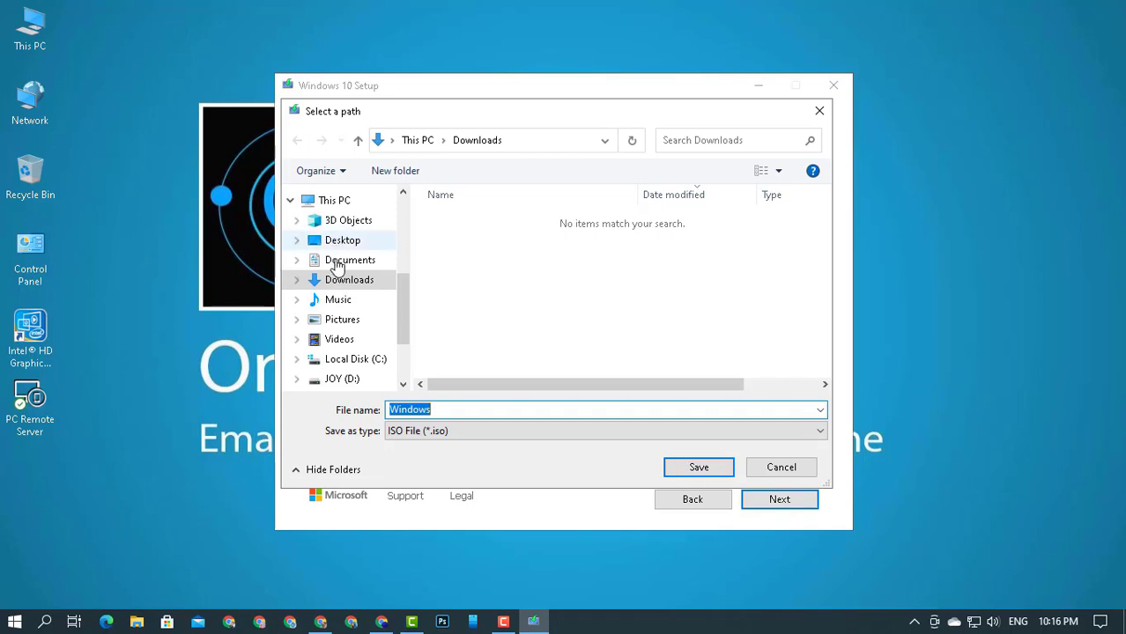
pyautogui.click(341, 283)
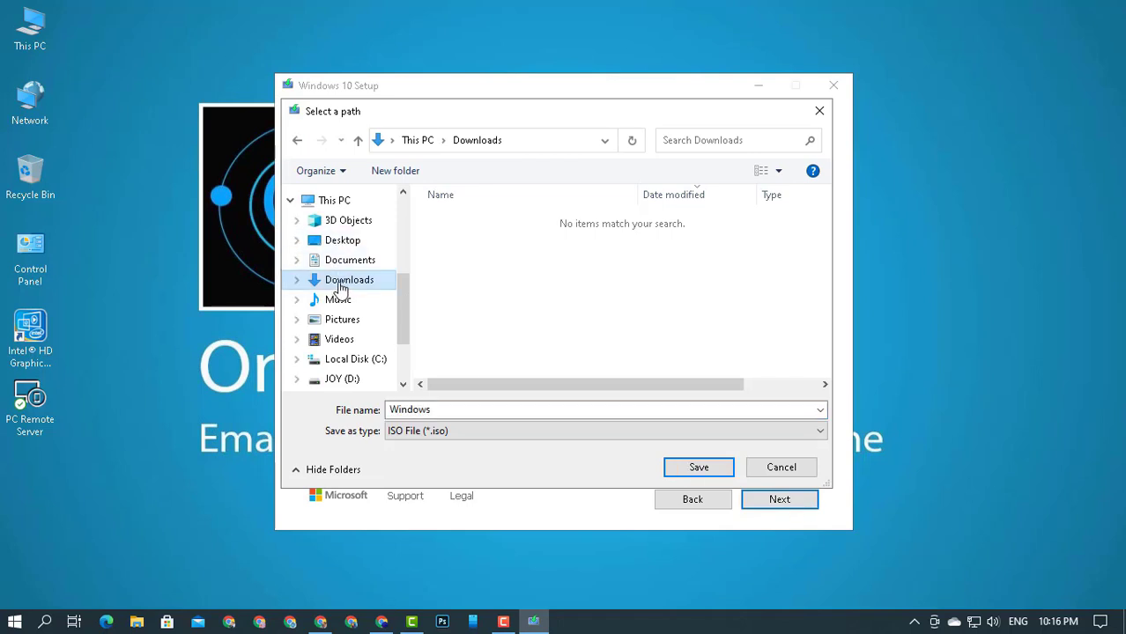
pyautogui.click(704, 469)
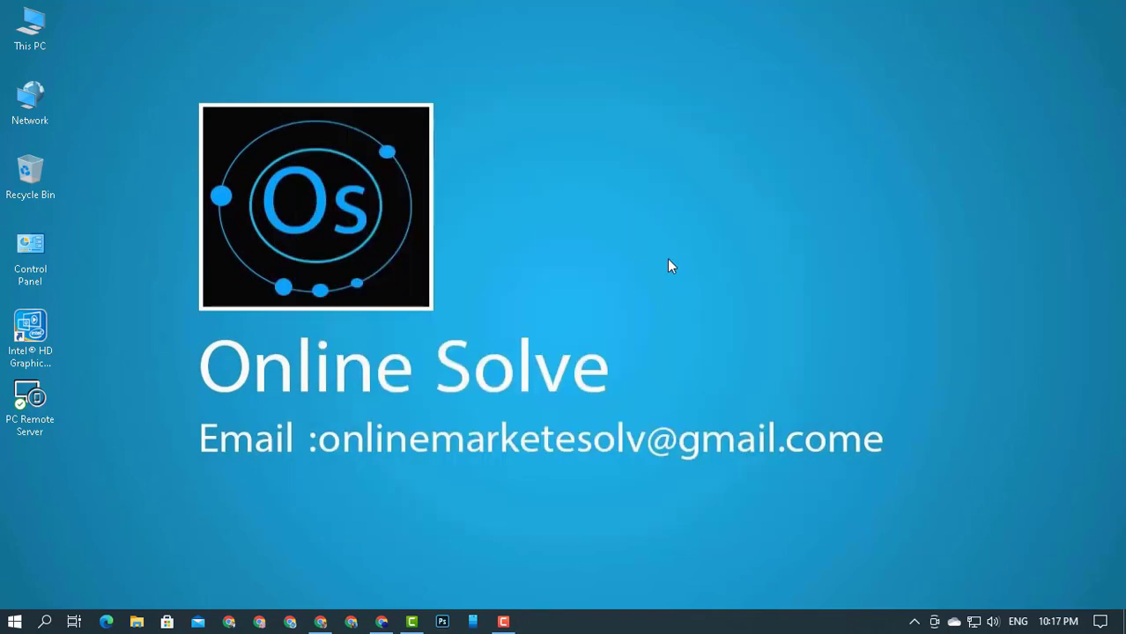
# Switch back to Chrome and search Google for "rufus" in a new tab.
pyautogui.click(381, 622)
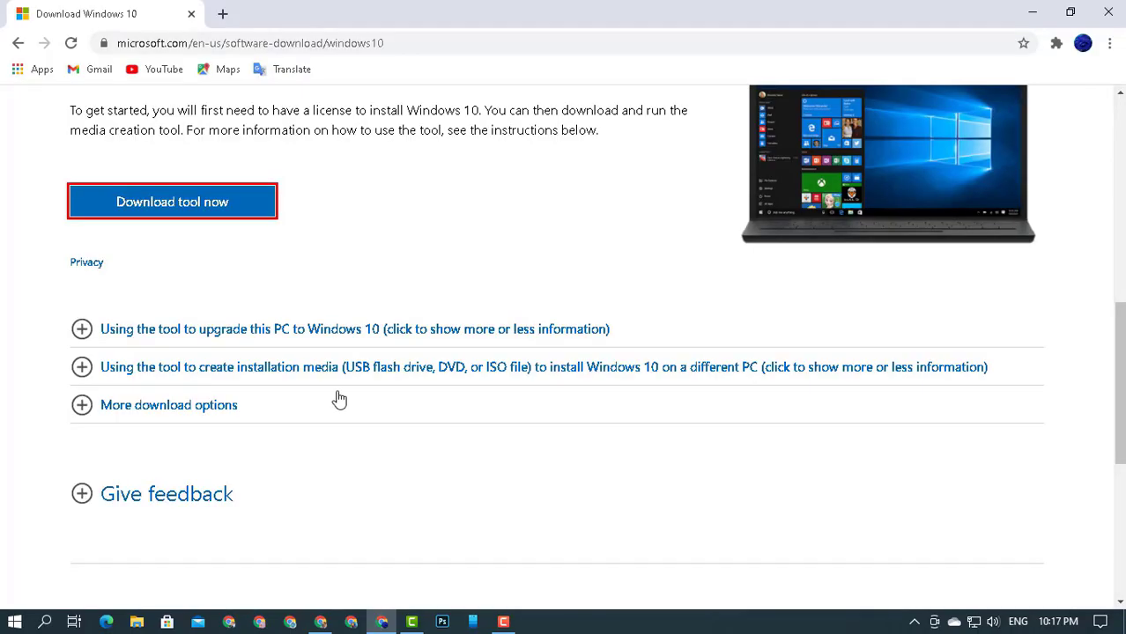
pyautogui.scroll(4, 239, 201)
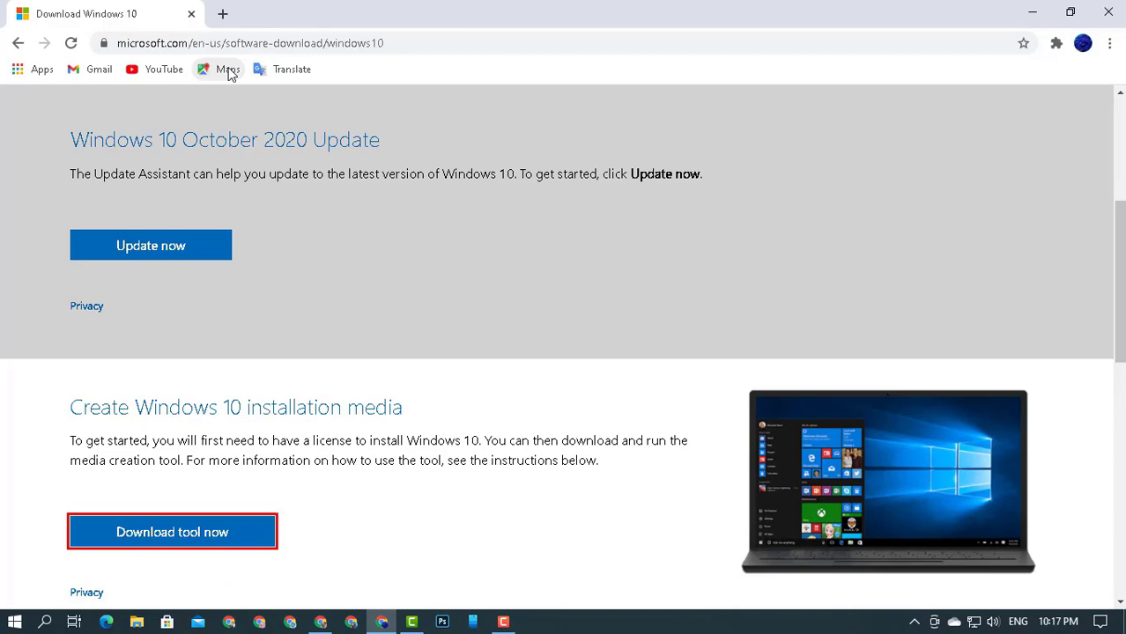
pyautogui.click(222, 14)
pyautogui.click(231, 42)
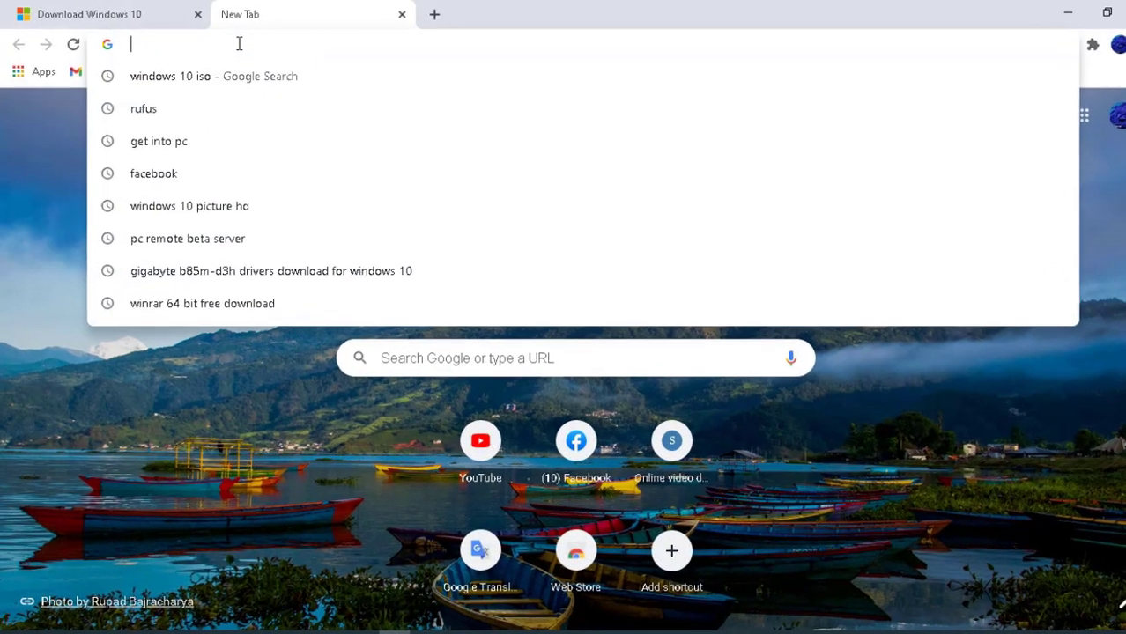
pyautogui.write('ru')
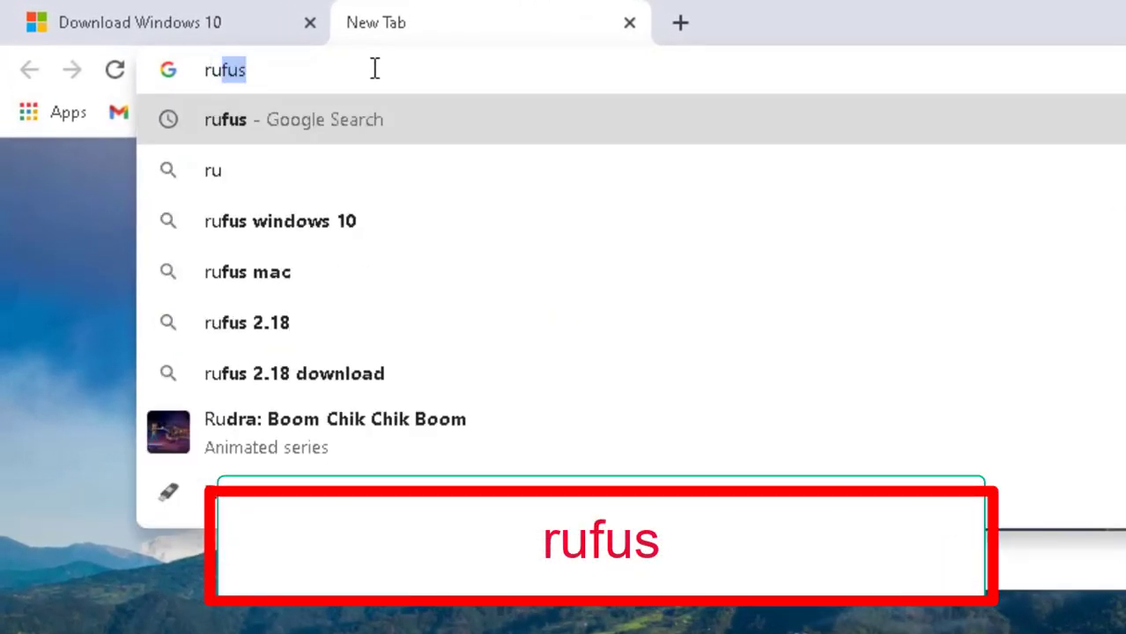
pyautogui.write('fus')
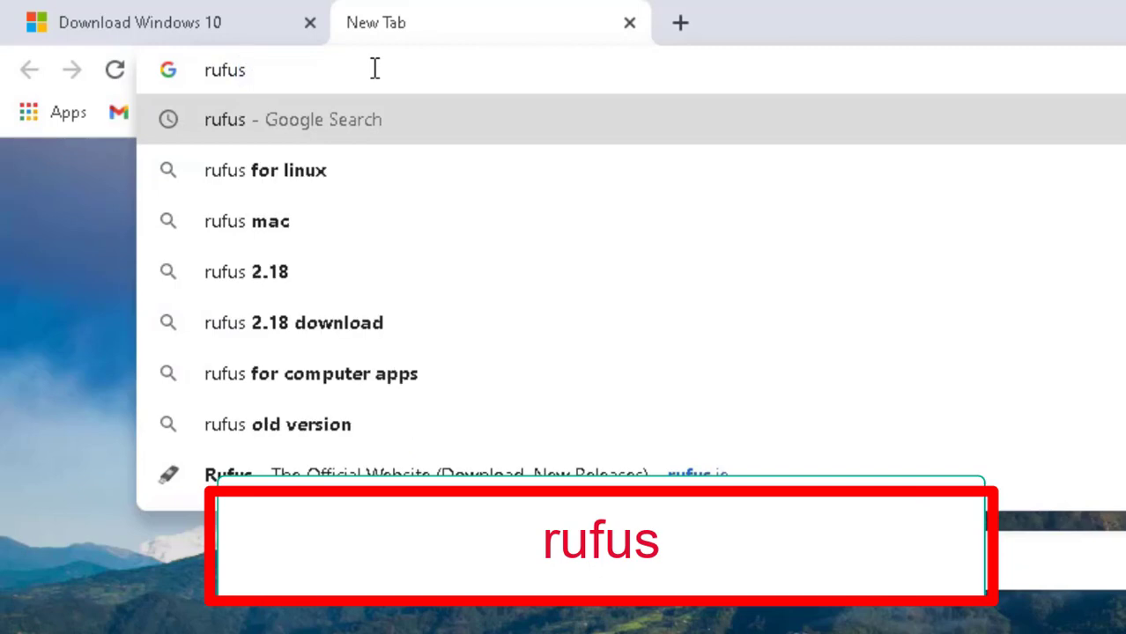
pyautogui.press('Return')
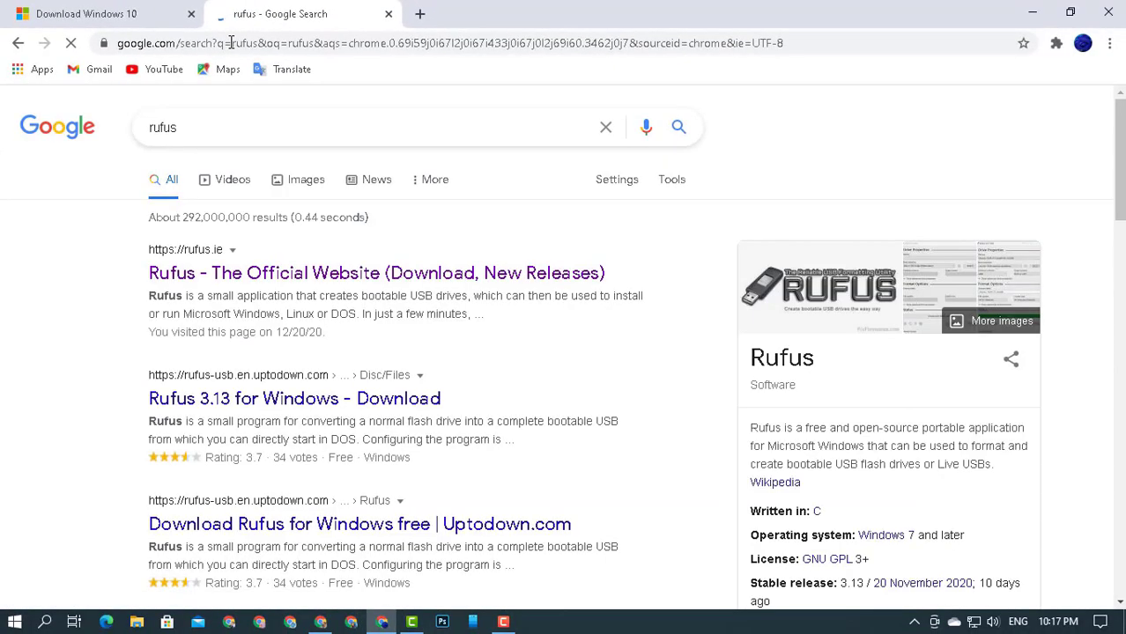
# Open the official Rufus website from the results and download Rufus 3.13 Portable.
pyautogui.click(319, 275)
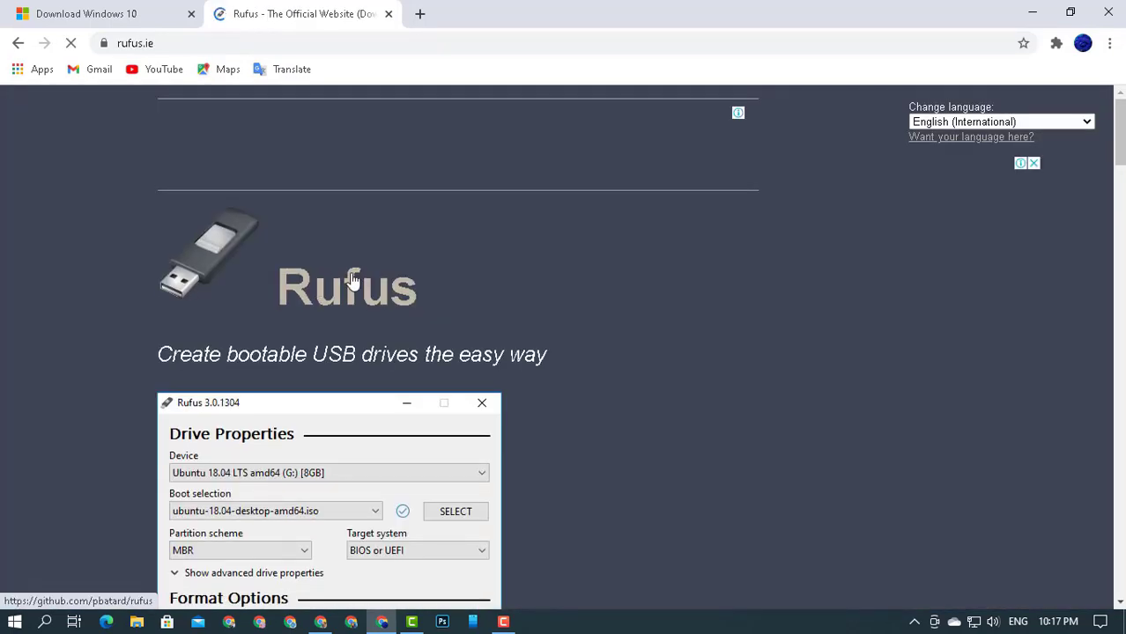
pyautogui.scroll(-4, 351, 280)
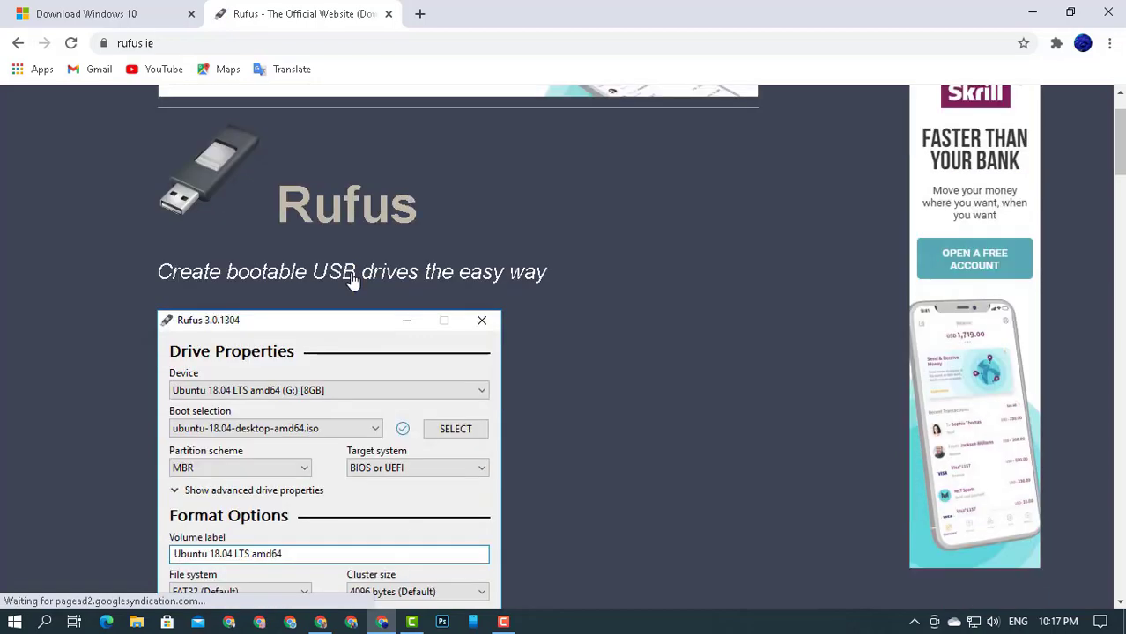
pyautogui.scroll(-8, 351, 280)
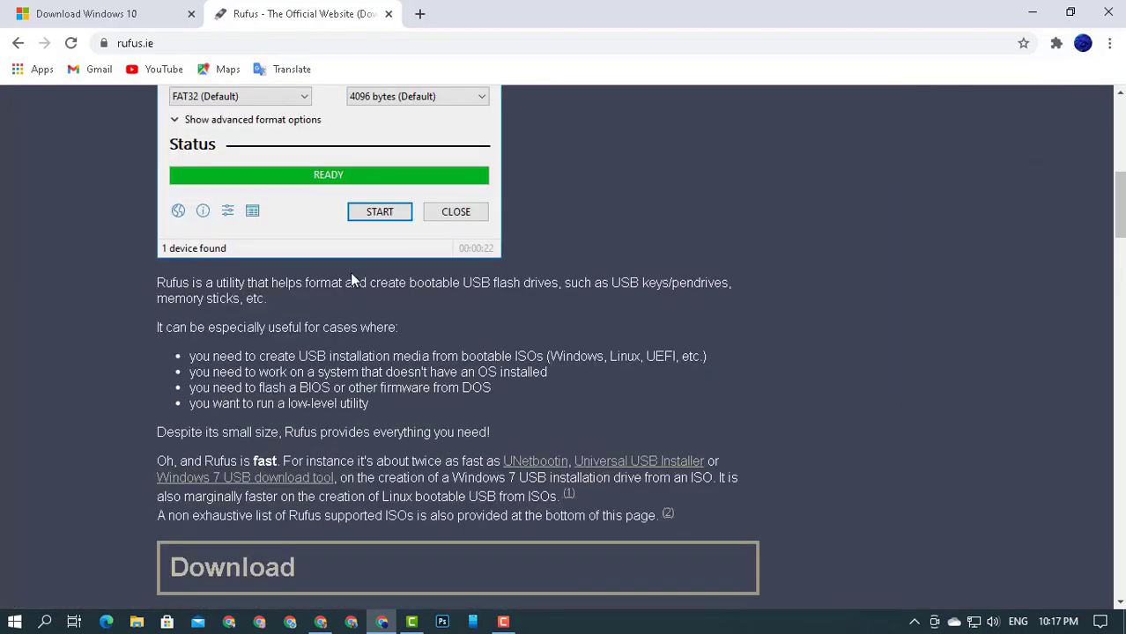
pyautogui.scroll(-1, 351, 273)
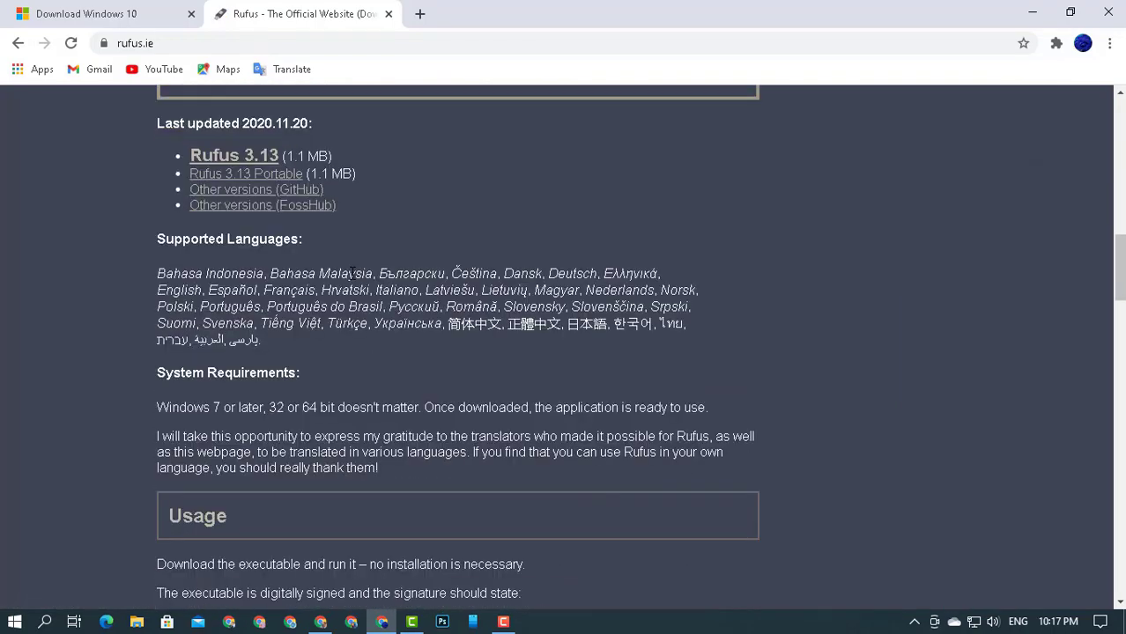
pyautogui.scroll(1, 352, 273)
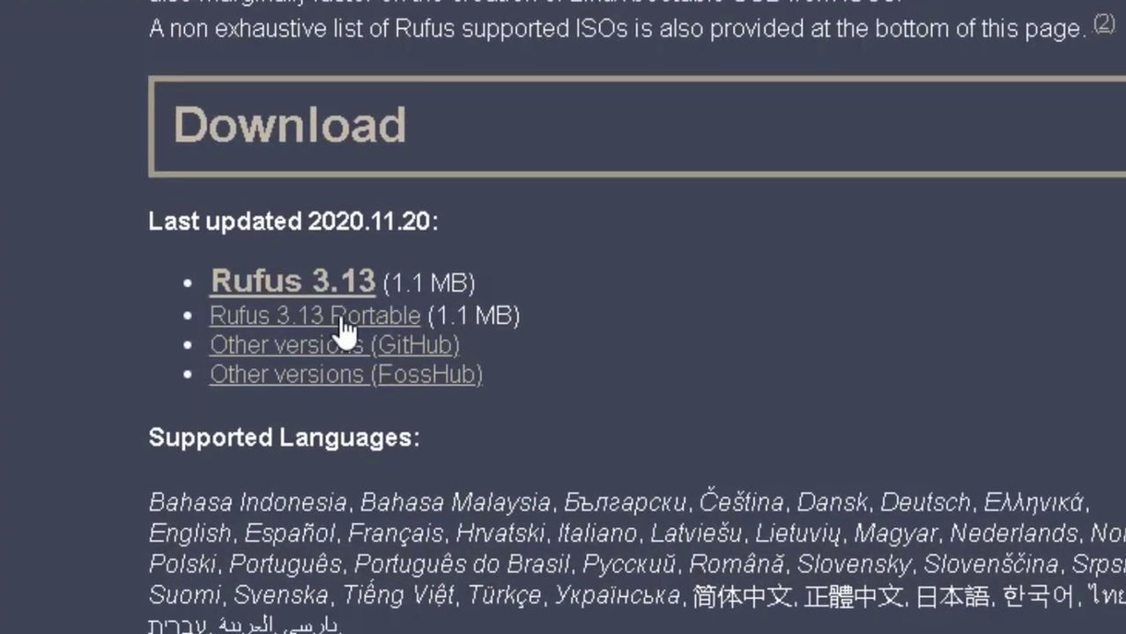
pyautogui.click(342, 319)
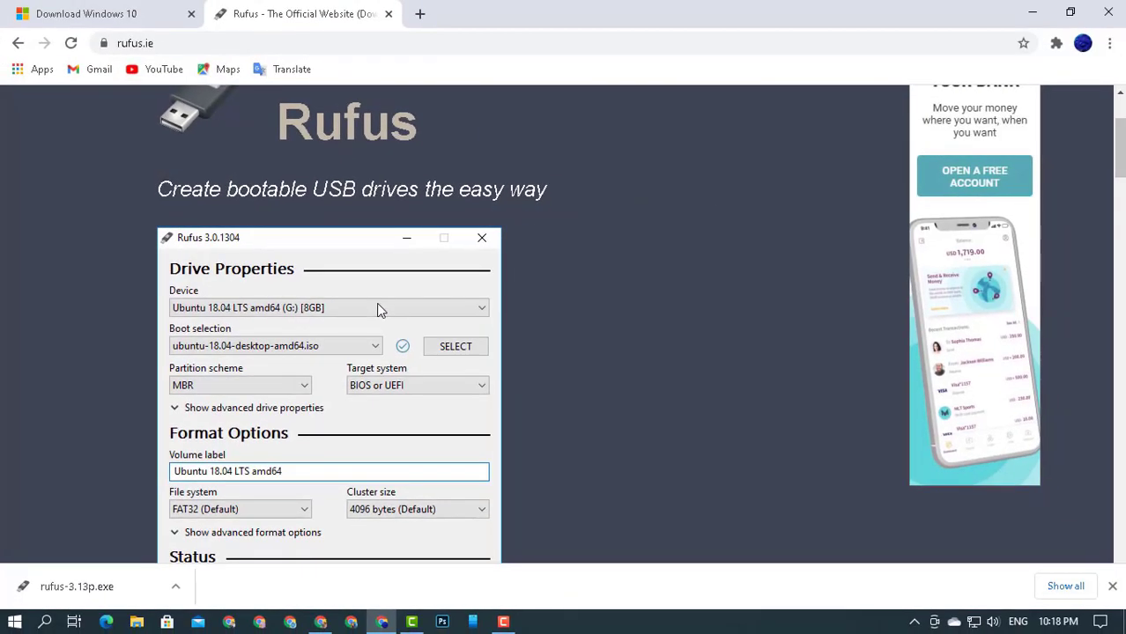
# Minimize the browser, refresh the desktop and open the Downloads folder in File Explorer.
pyautogui.click(1030, 25)
pyautogui.rightClick(398, 59)
pyautogui.click(433, 102)
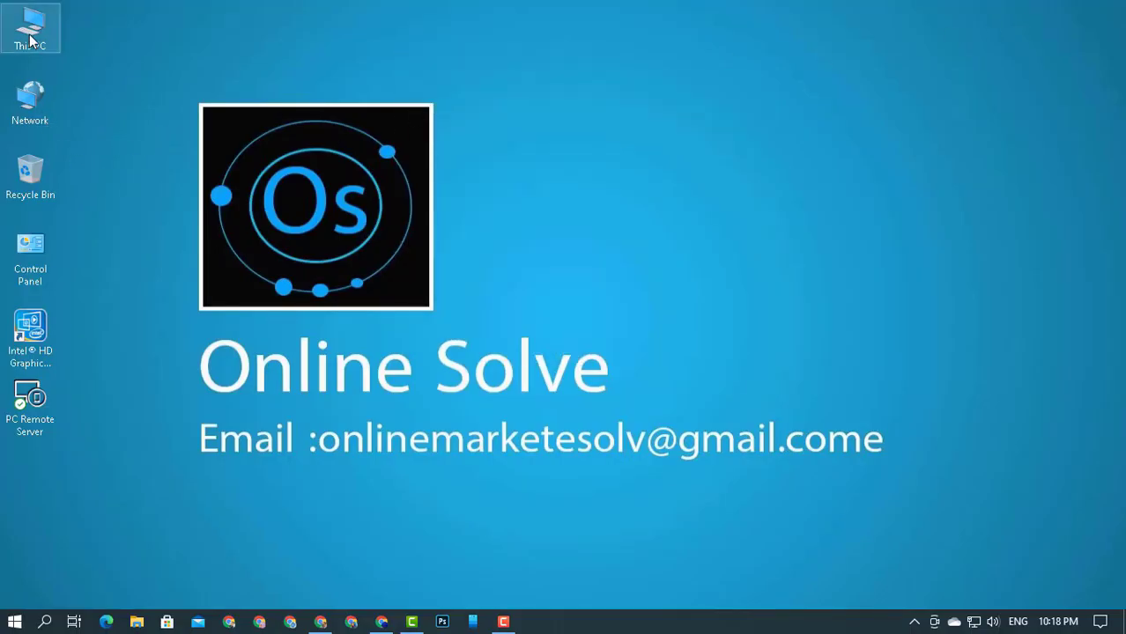
pyautogui.doubleClick(31, 40)
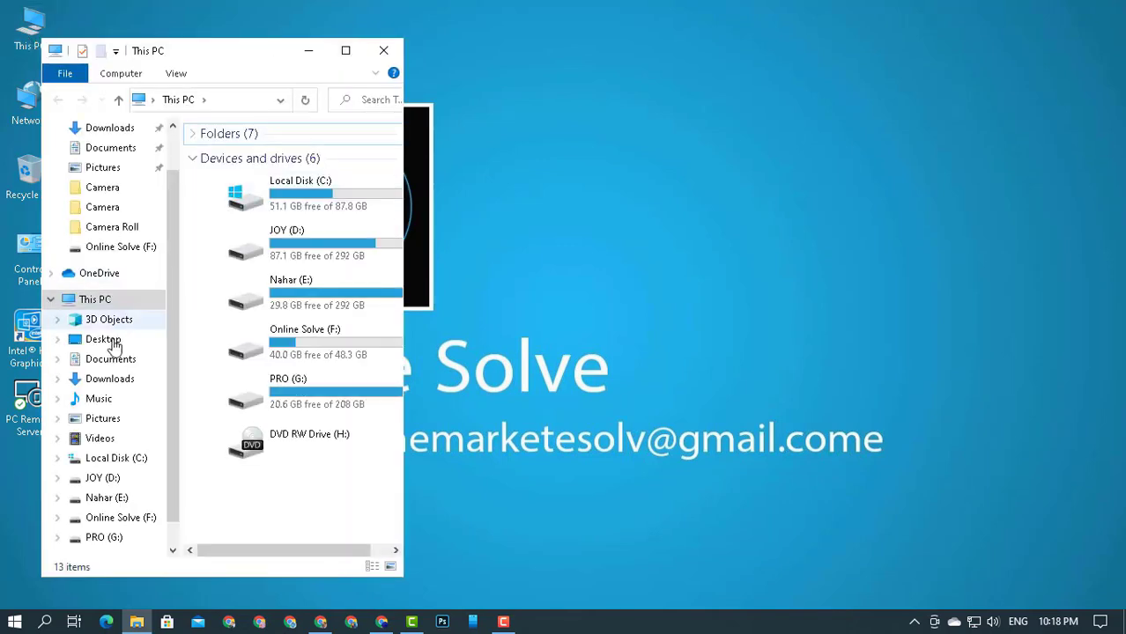
pyautogui.click(97, 381)
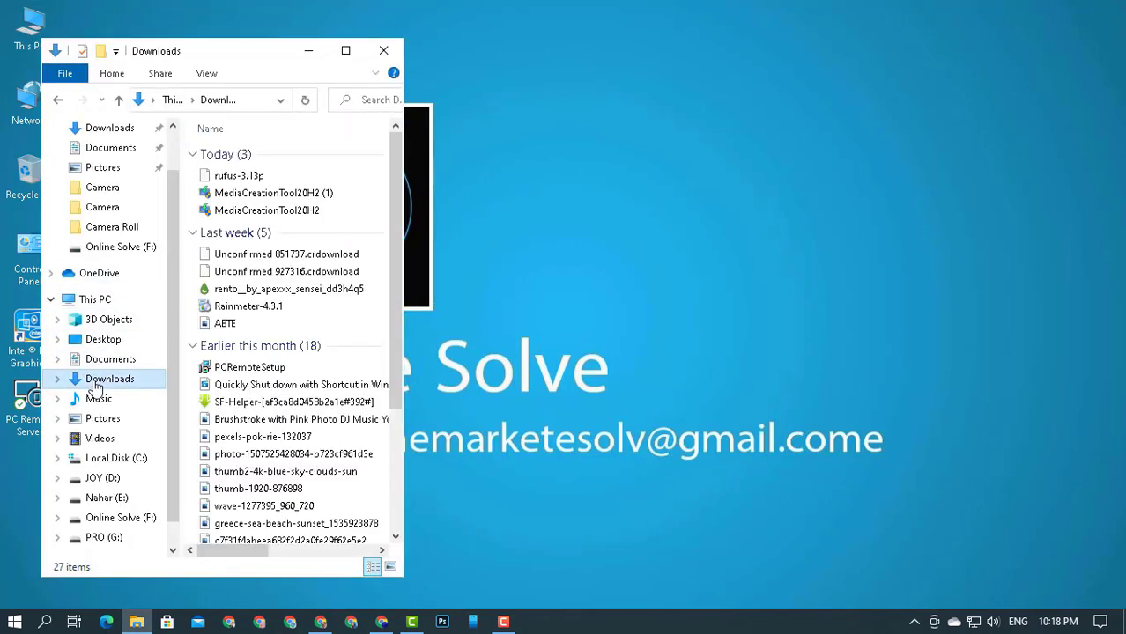
# Launch rufus-3.13p from Downloads, allow it to check for updates online, and close the File Explorer window.
pyautogui.click(234, 176)
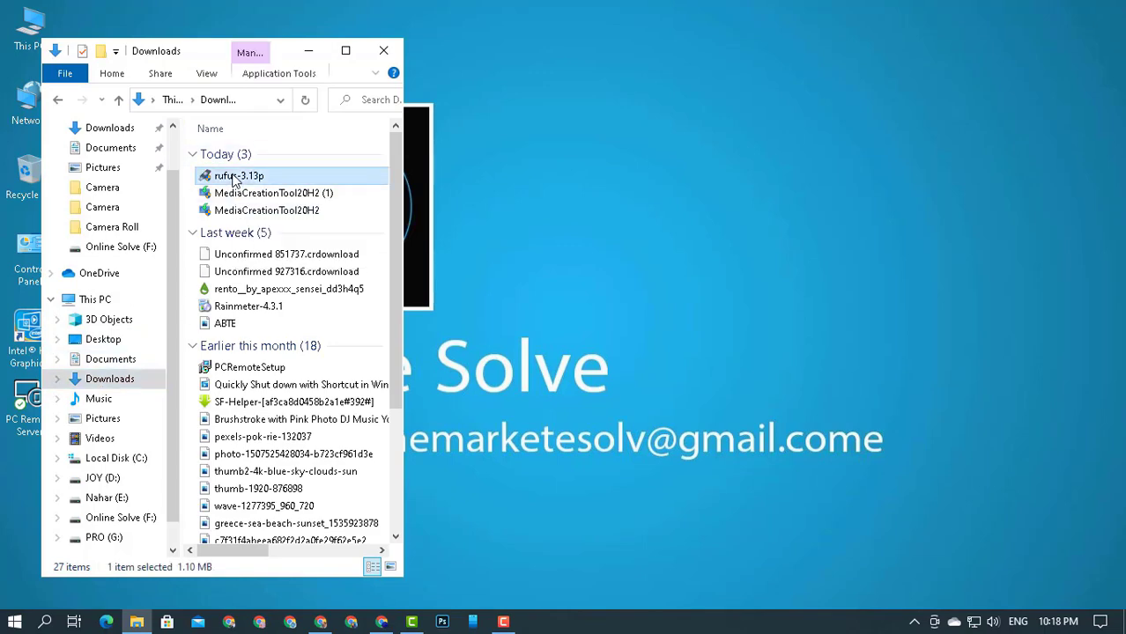
pyautogui.rightClick(233, 177)
pyautogui.click(272, 186)
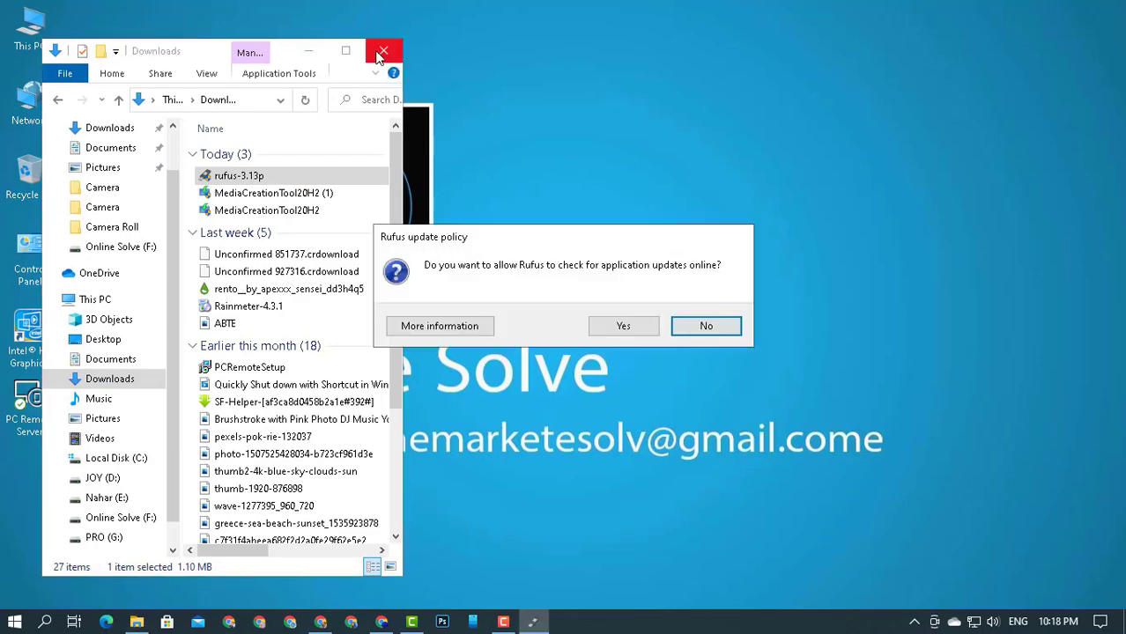
pyautogui.click(623, 327)
pyautogui.click(383, 53)
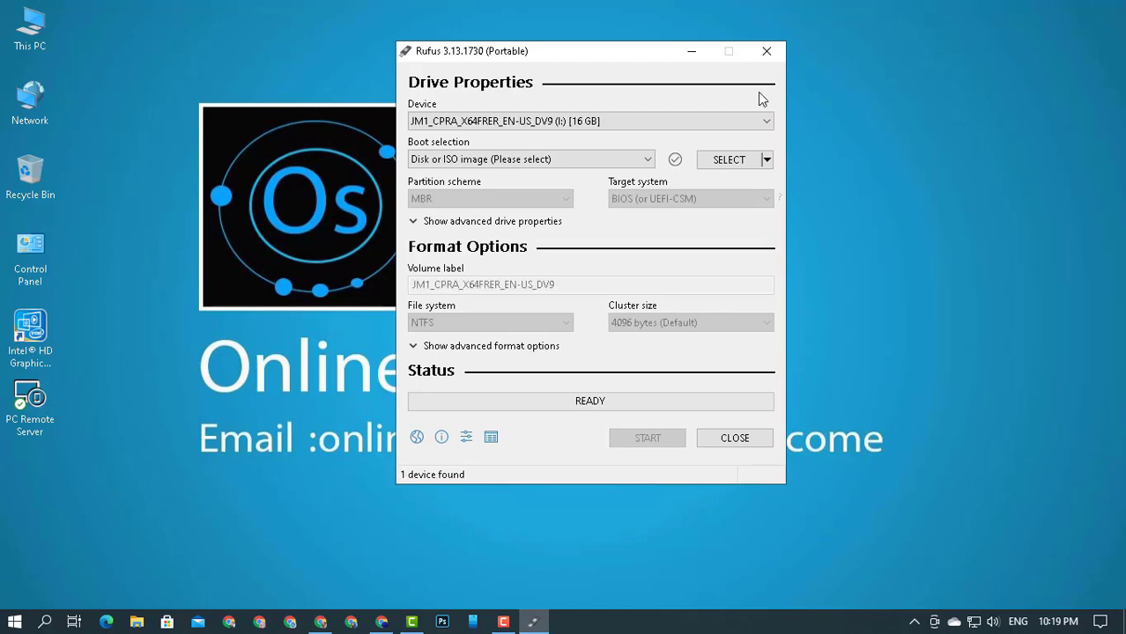
# Keep the 16 GB USB drive (I:) as the device and load en_windows_10_pro_10240_x64_dvd from Downloads as the boot image.
pyautogui.click(761, 119)
pyautogui.click(762, 119)
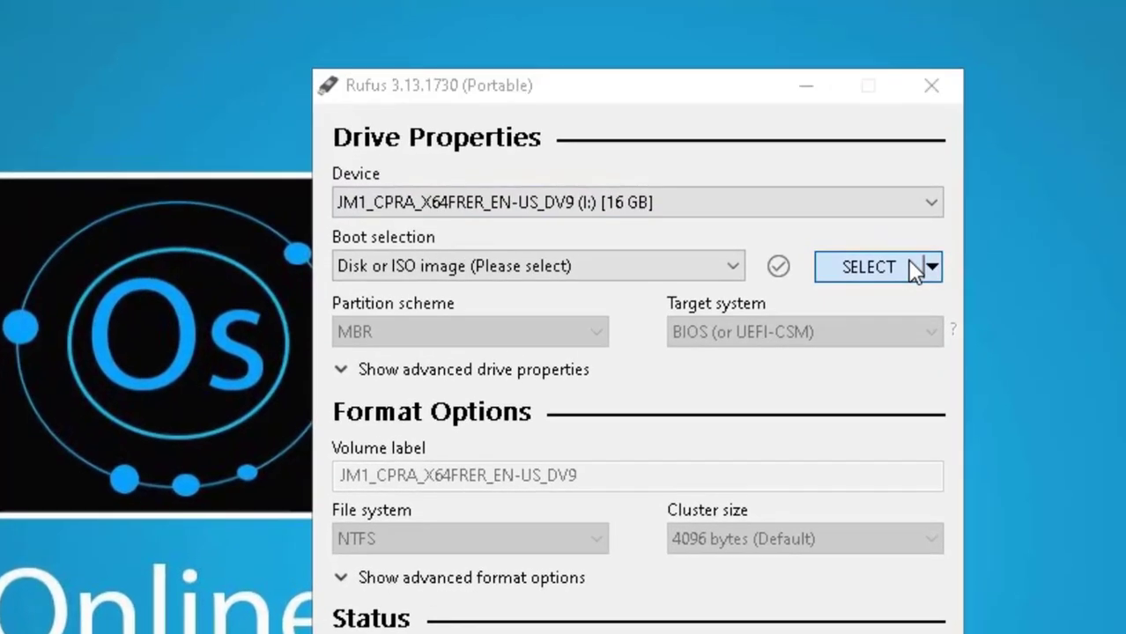
pyautogui.click(916, 269)
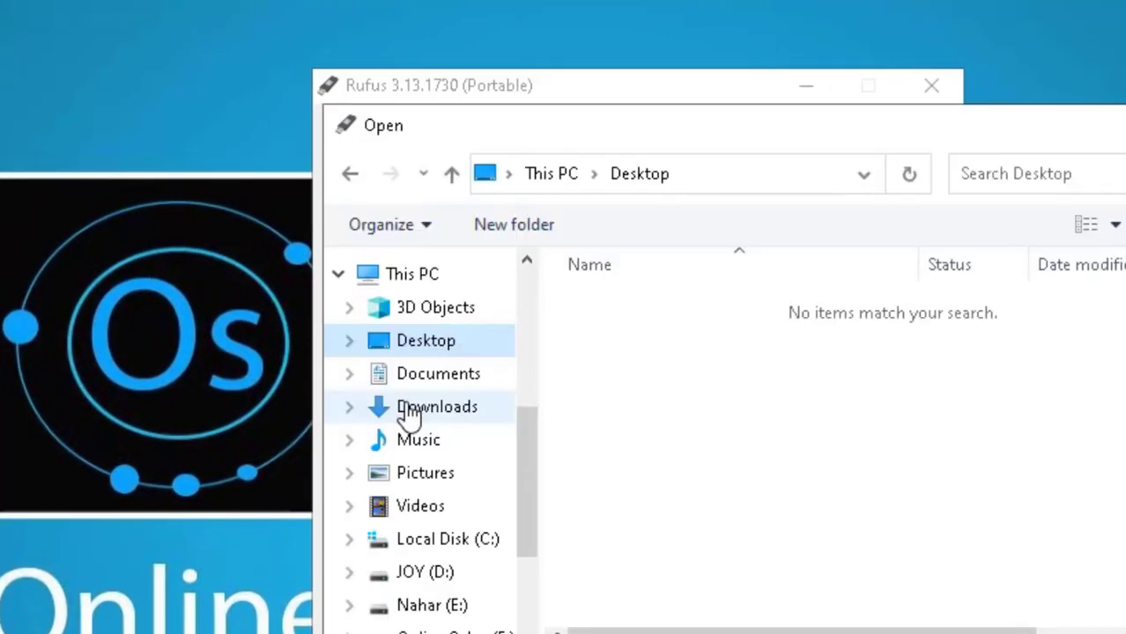
pyautogui.click(409, 410)
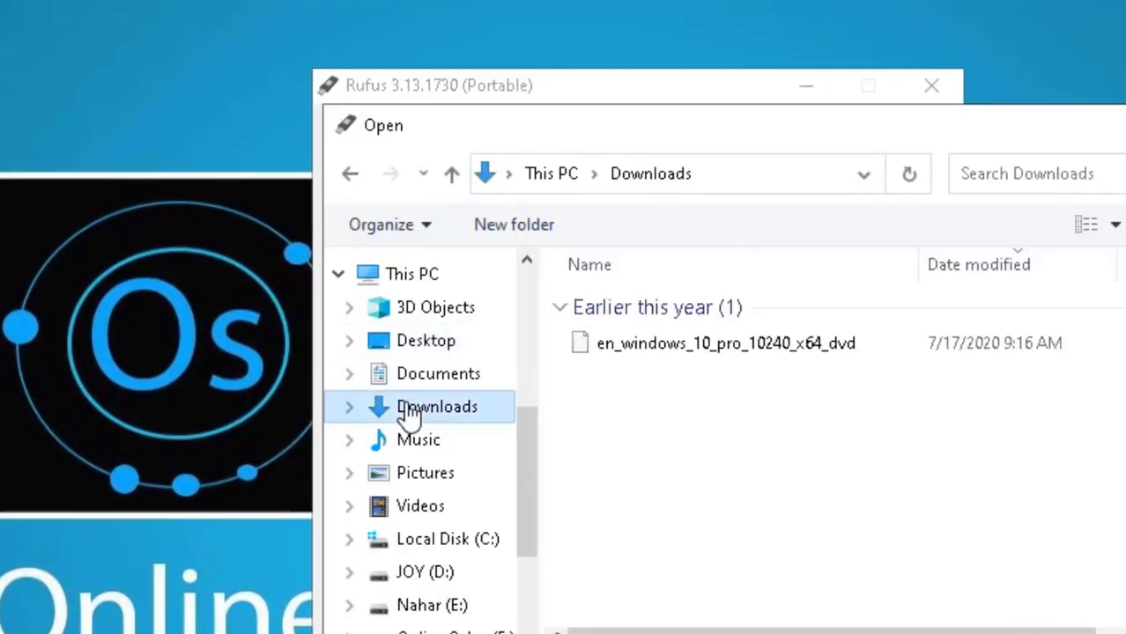
pyautogui.click(638, 355)
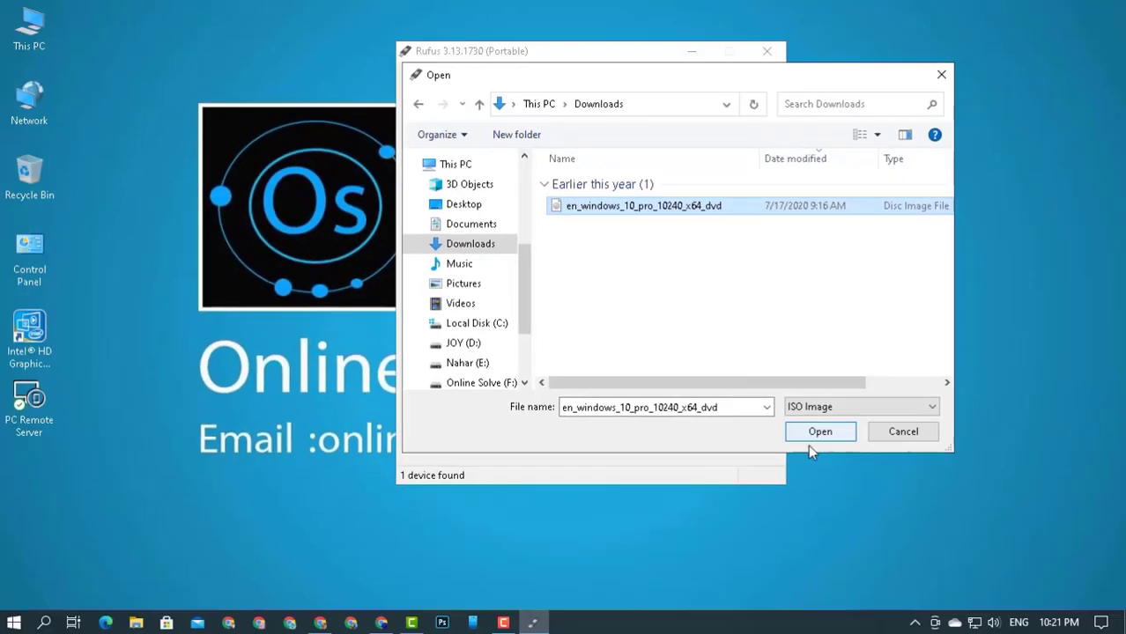
pyautogui.click(822, 432)
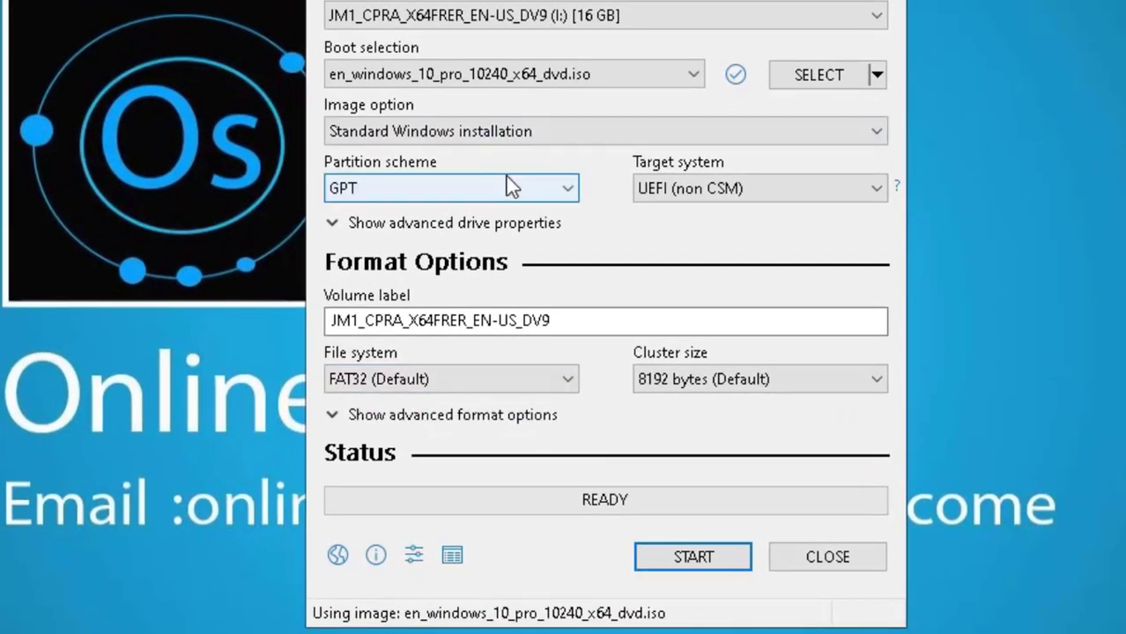
# Set the partition scheme to MBR and write the Windows 10 image to the USB drive, accepting the data erasure and closing Rufus when finished.
pyautogui.click(507, 180)
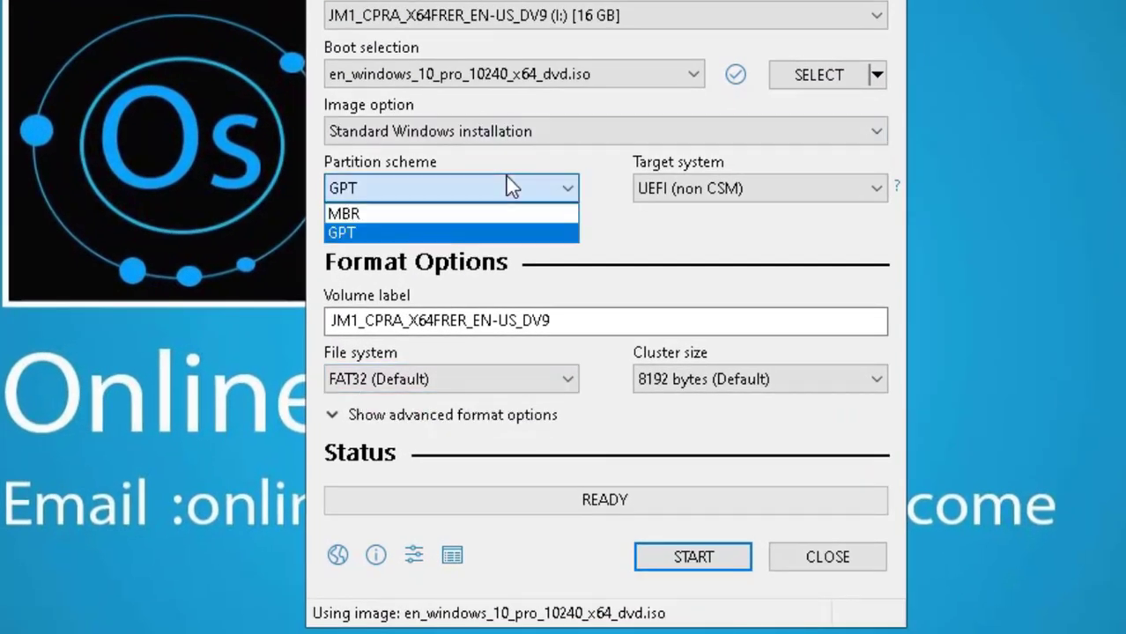
pyautogui.click(447, 214)
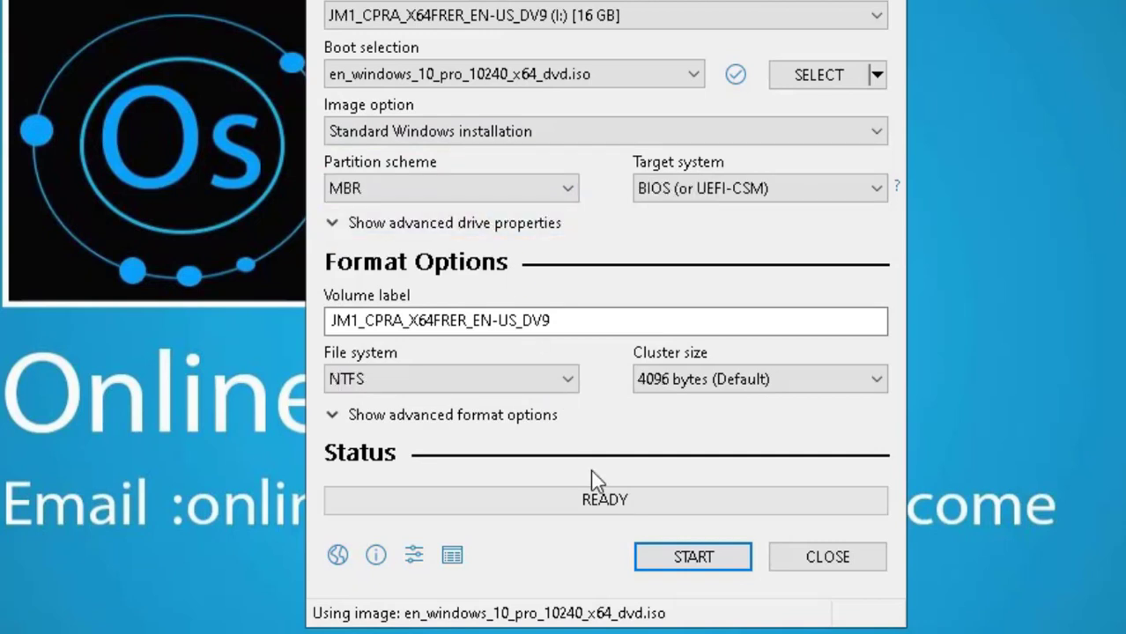
pyautogui.click(670, 560)
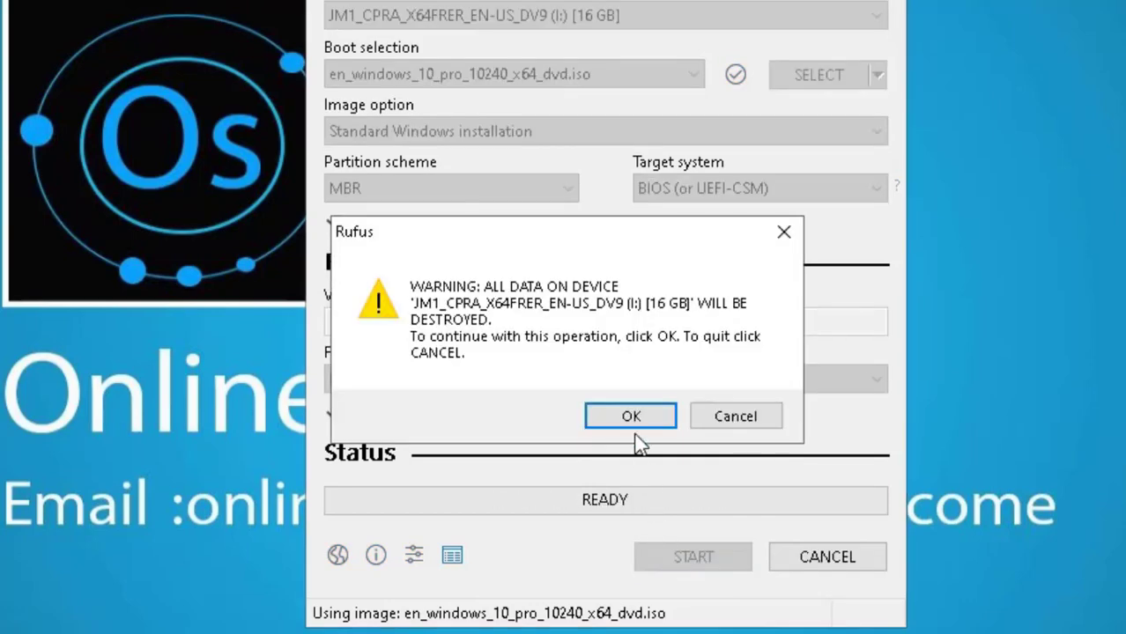
pyautogui.click(630, 416)
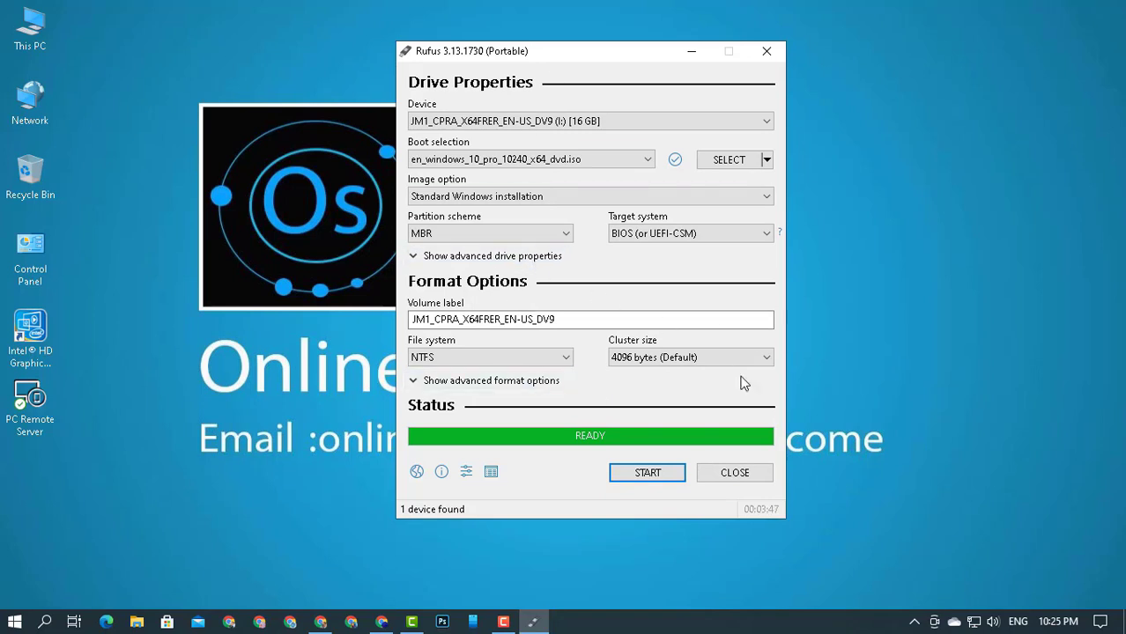
pyautogui.click(736, 476)
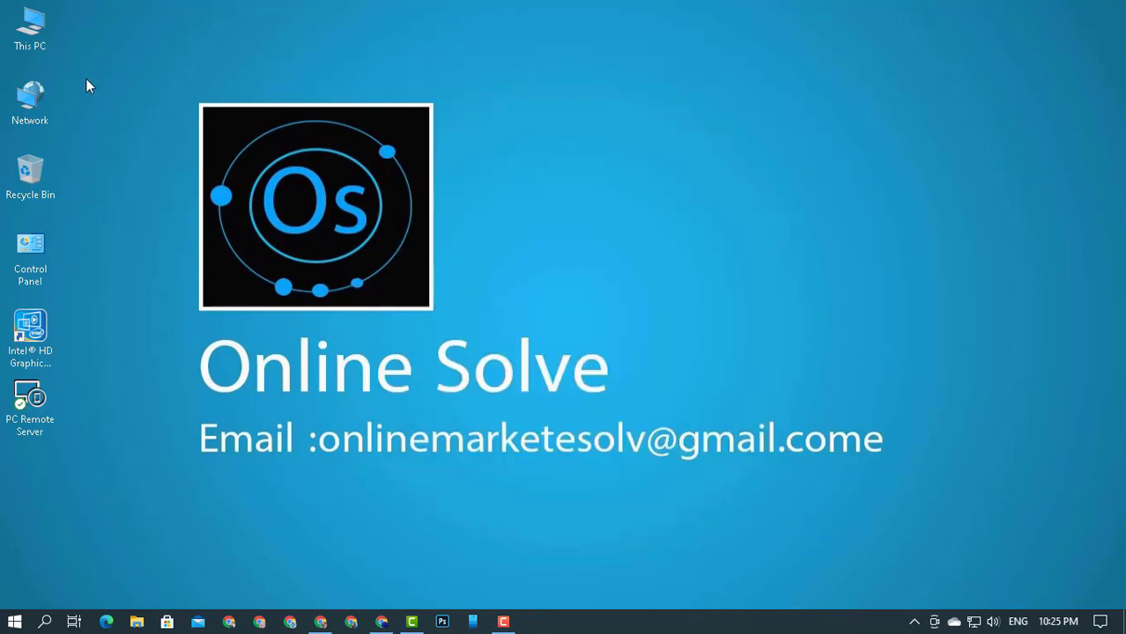
# Open the USB drive (I:) from This PC to examine the written installation files, and close File Explorer.
pyautogui.doubleClick(31, 35)
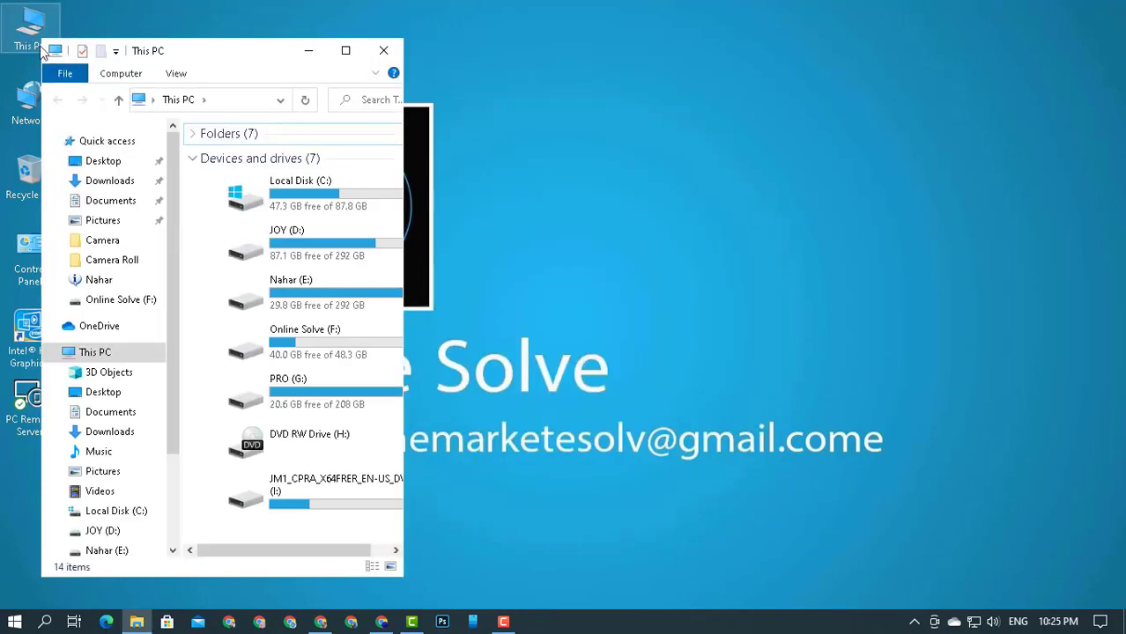
pyautogui.click(347, 51)
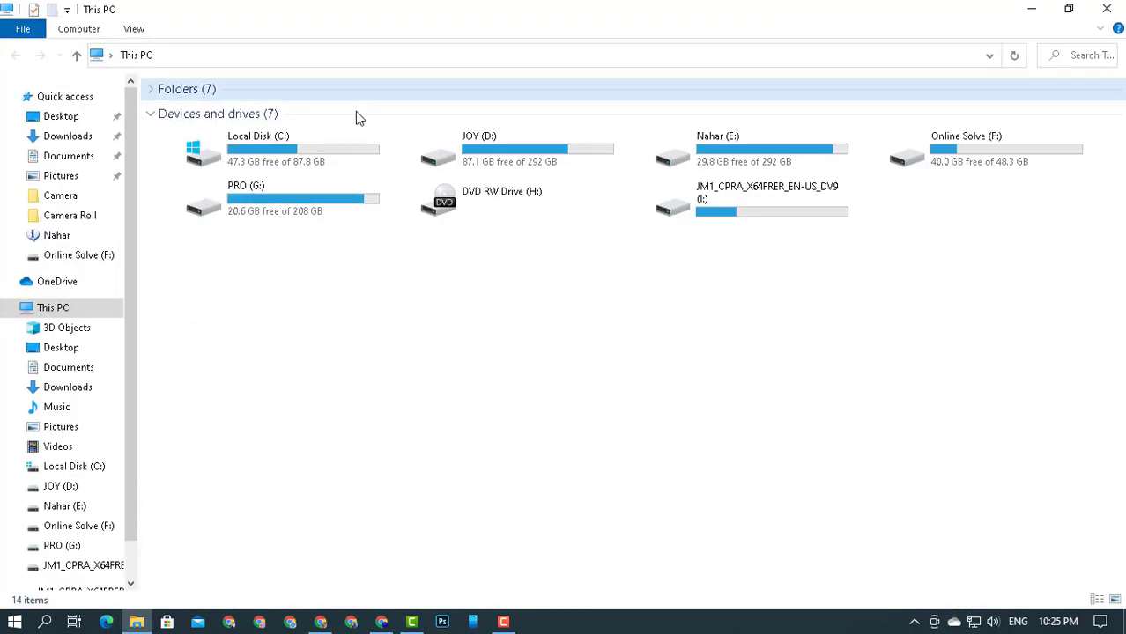
pyautogui.click(748, 204)
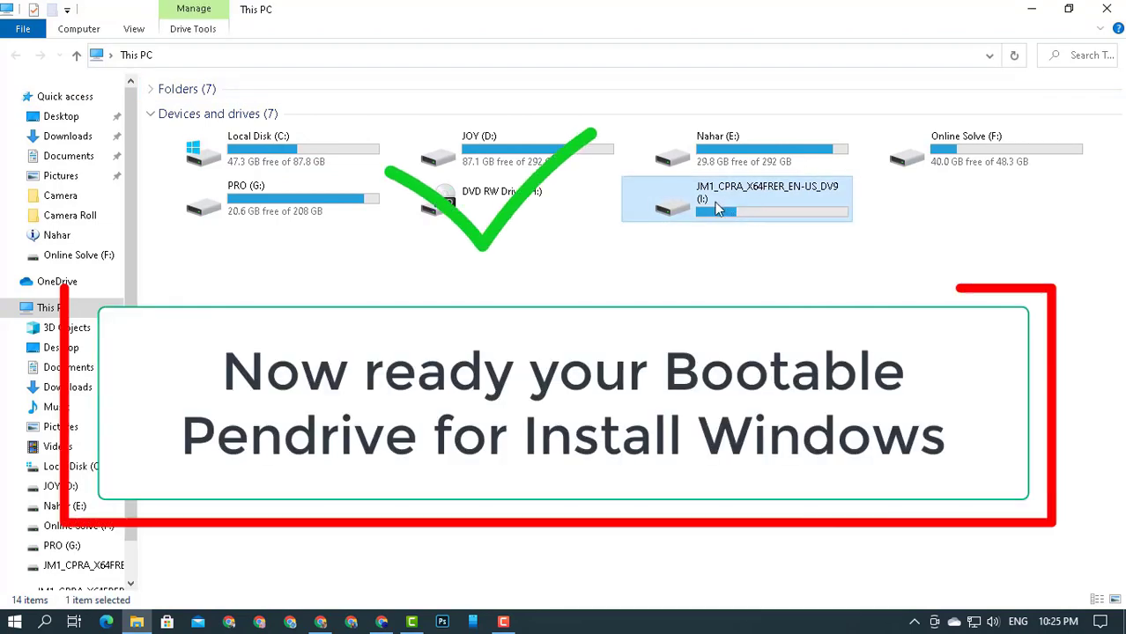
pyautogui.doubleClick(718, 207)
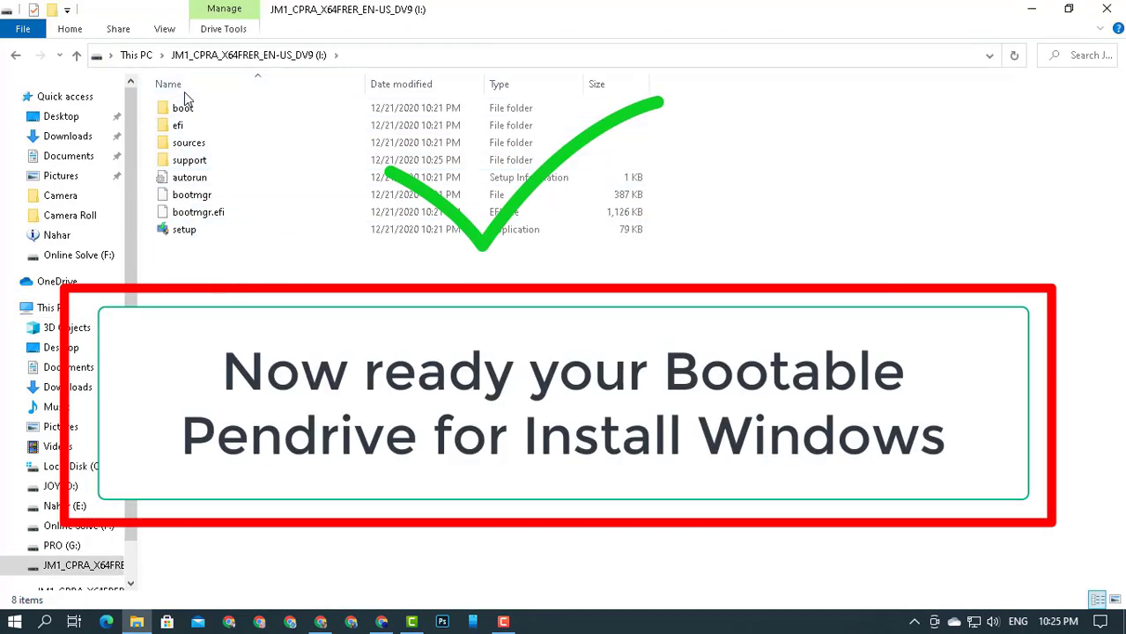
pyautogui.click(1115, 7)
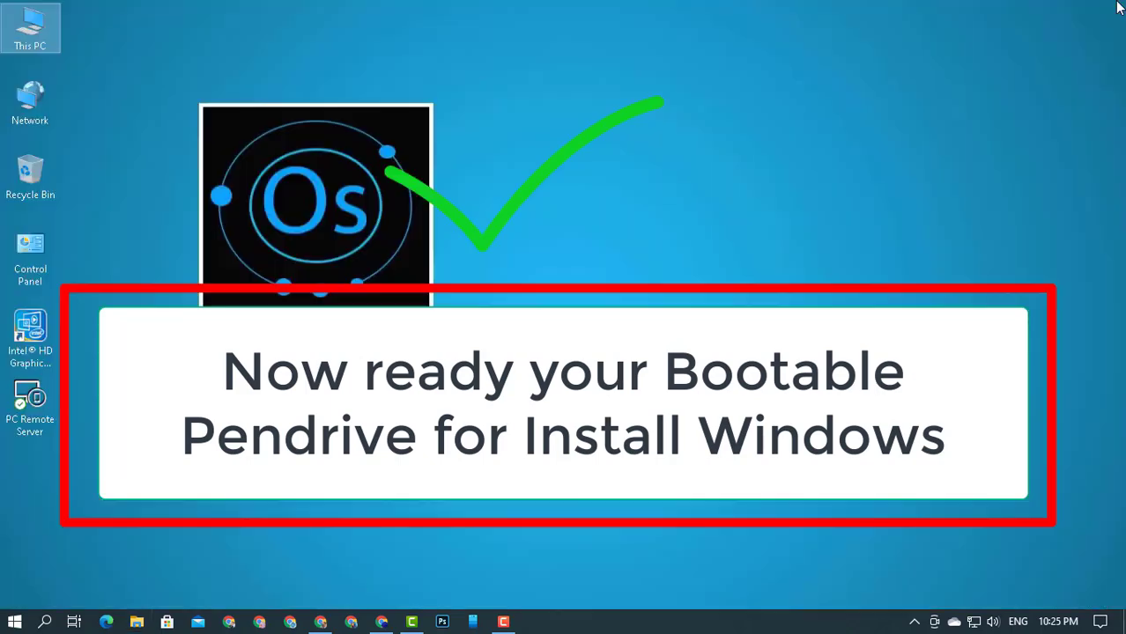
pyautogui.rightClick(725, 144)
pyautogui.click(726, 155)
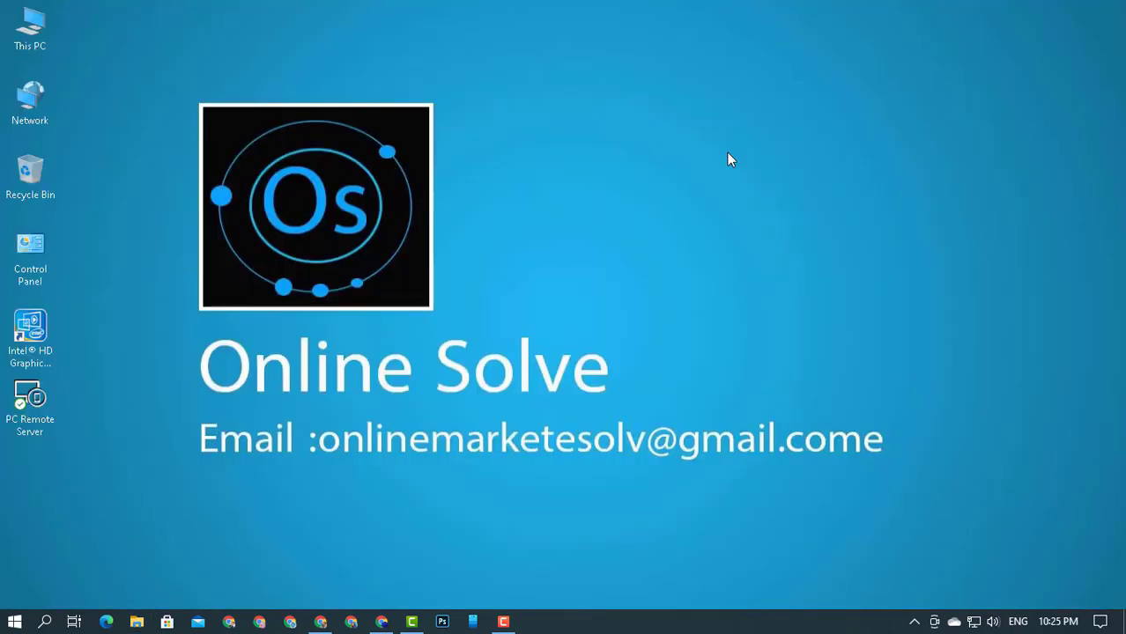